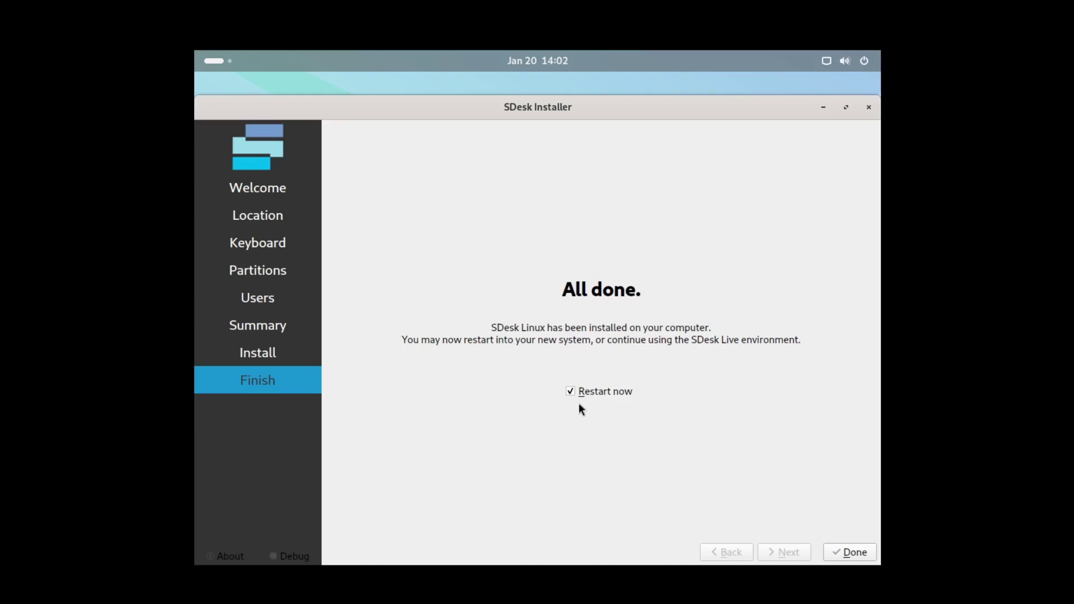
- Finish the installer to reach the empty SDesk Linux desktop
{"action": "left_click", "coordinate": [854, 552]}
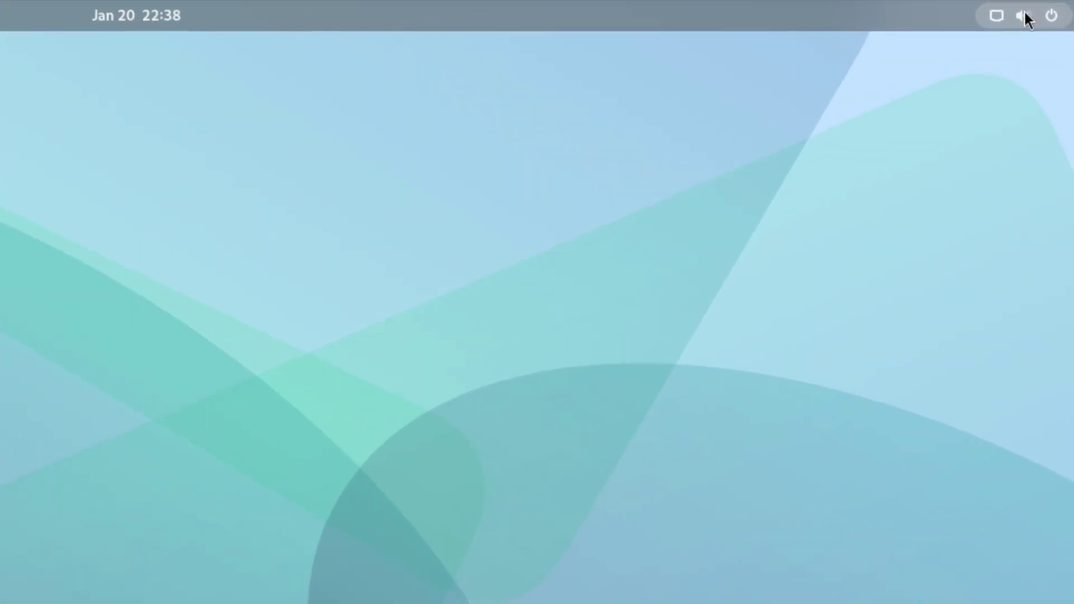
- Open Quick Settings, then view the January 20 calendar and notifications and dismiss the panel
{"action": "left_click", "coordinate": [1025, 12]}
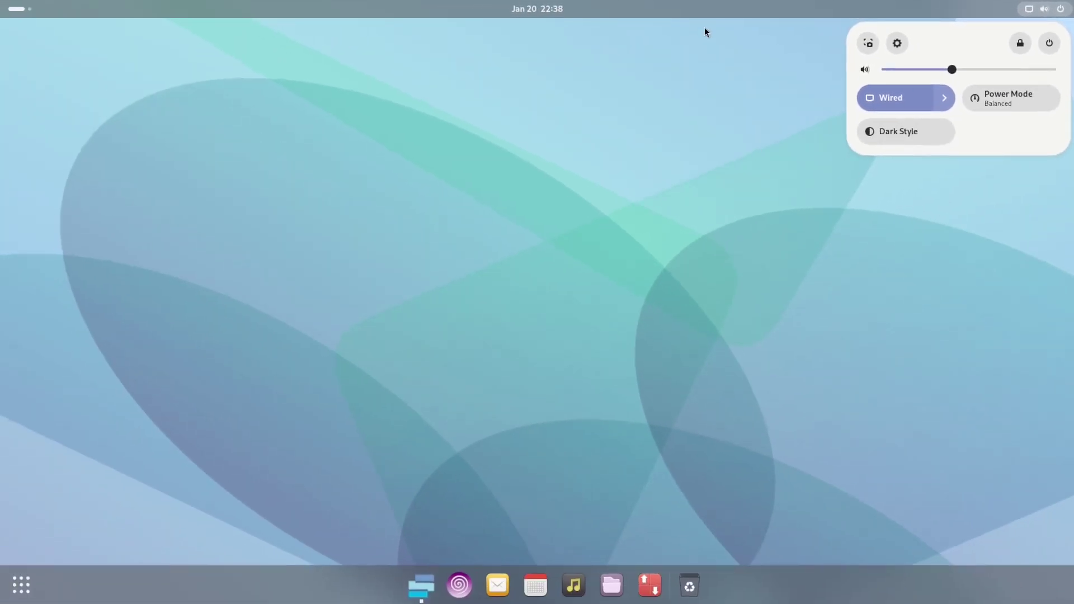
{"action": "left_click", "coordinate": [532, 8]}
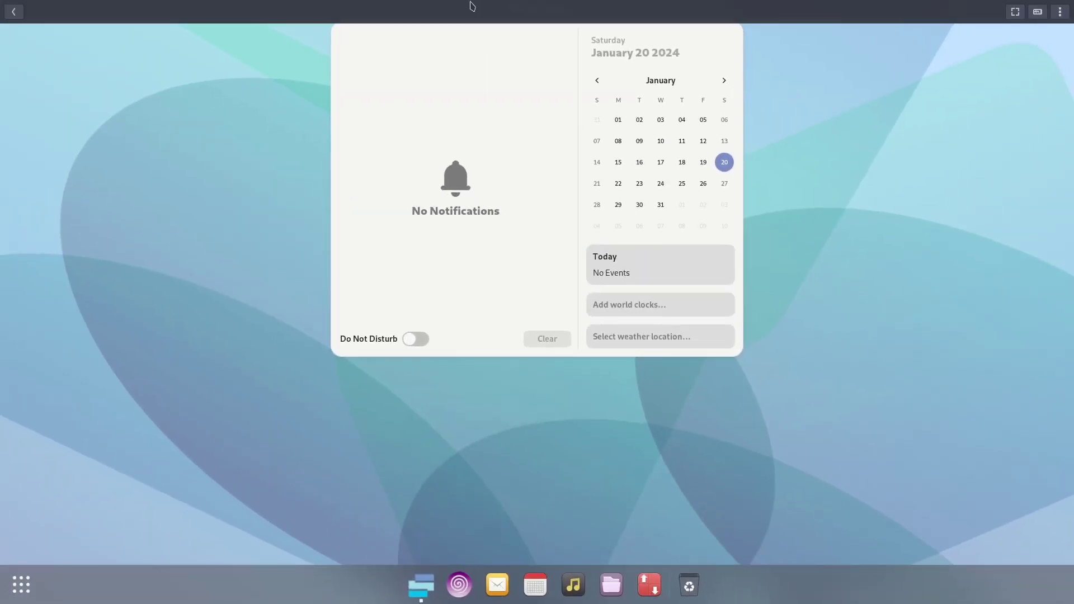
{"action": "left_click", "coordinate": [65, 46]}
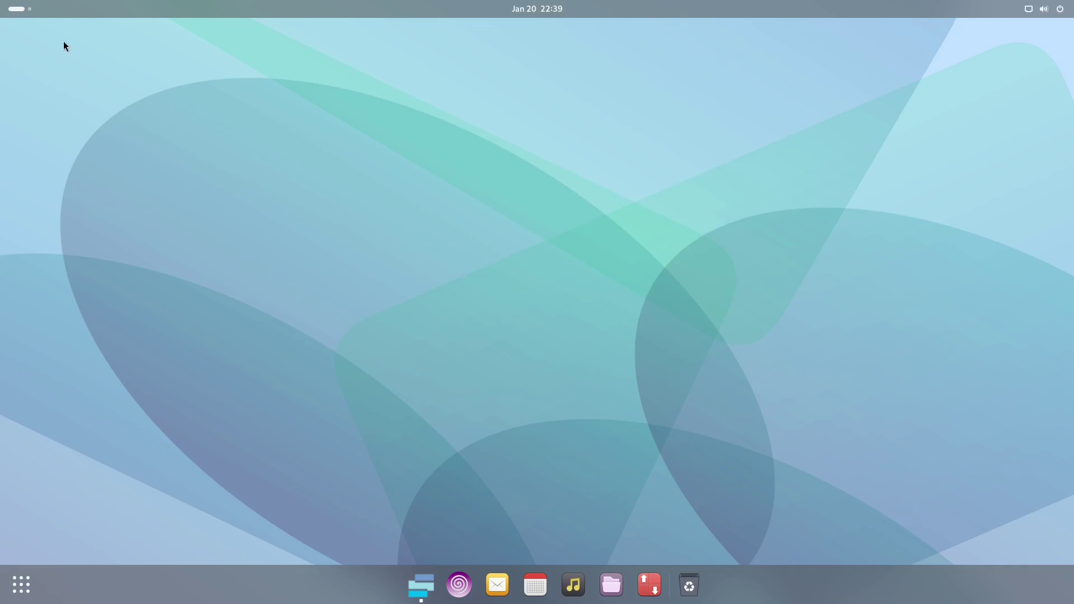
{"action": "left_click", "coordinate": [17, 10]}
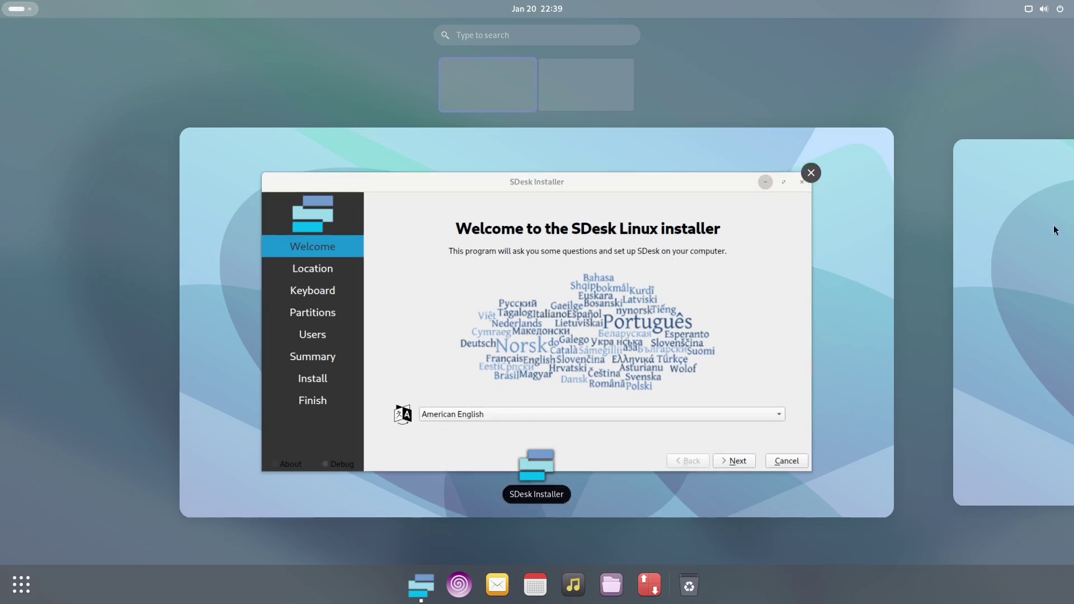
{"action": "left_click", "coordinate": [585, 84]}
{"action": "left_click", "coordinate": [486, 81]}
{"action": "left_click", "coordinate": [11, 8]}
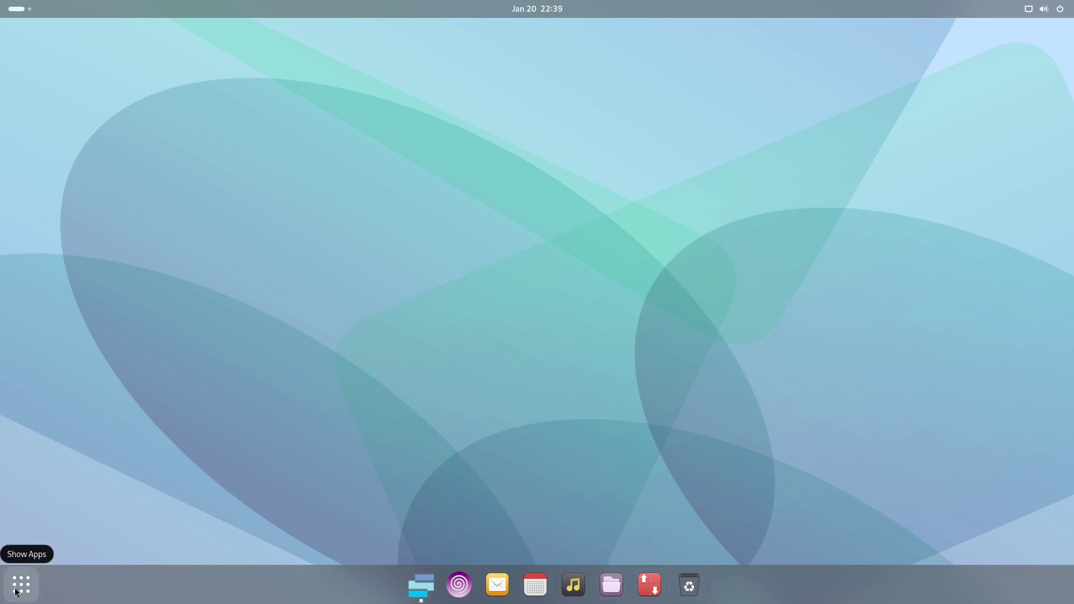
- Show all apps, page to the second page and back, and open then close Utilities
{"action": "left_click", "coordinate": [27, 601]}
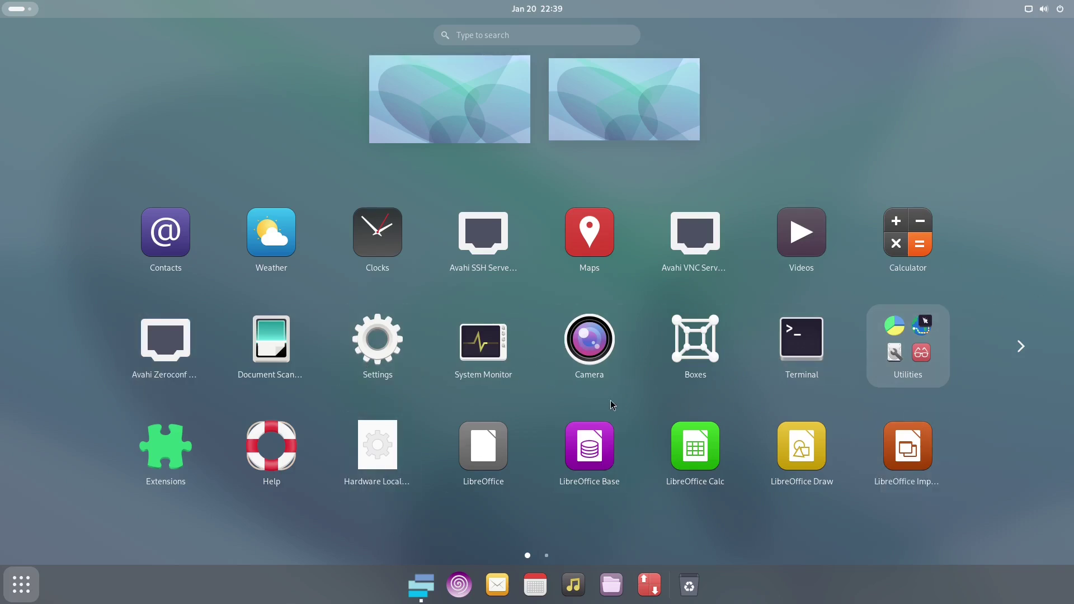
{"action": "left_click", "coordinate": [547, 556]}
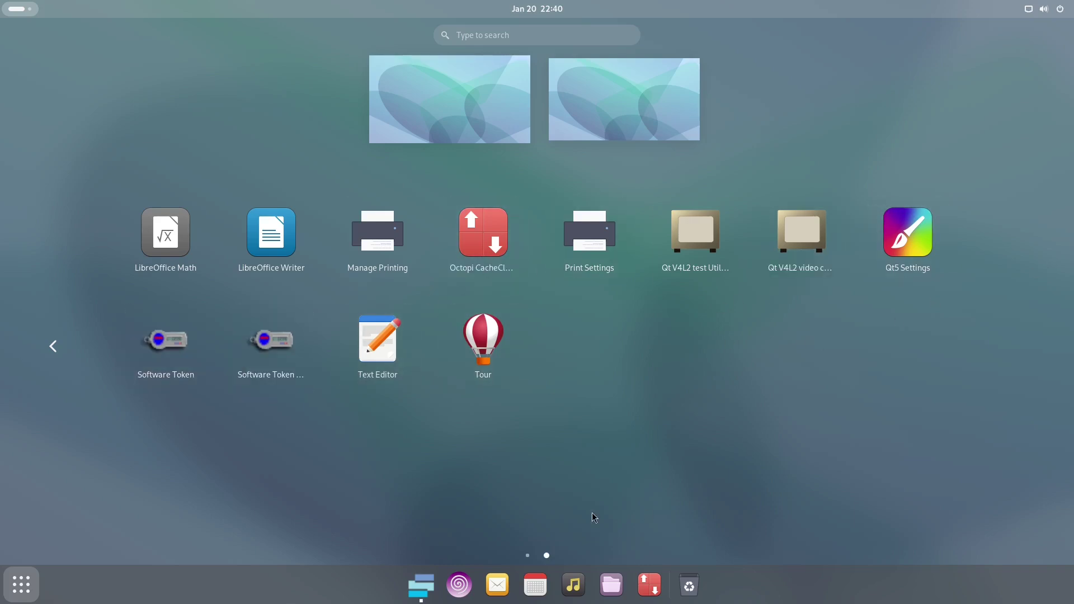
{"action": "left_click", "coordinate": [528, 556]}
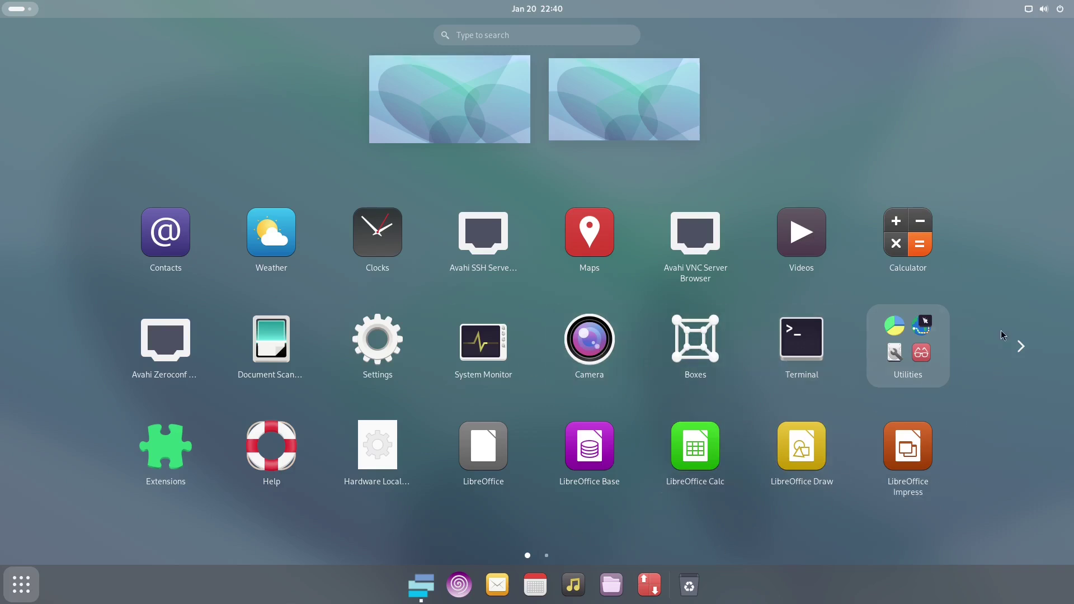
{"action": "left_click", "coordinate": [906, 355]}
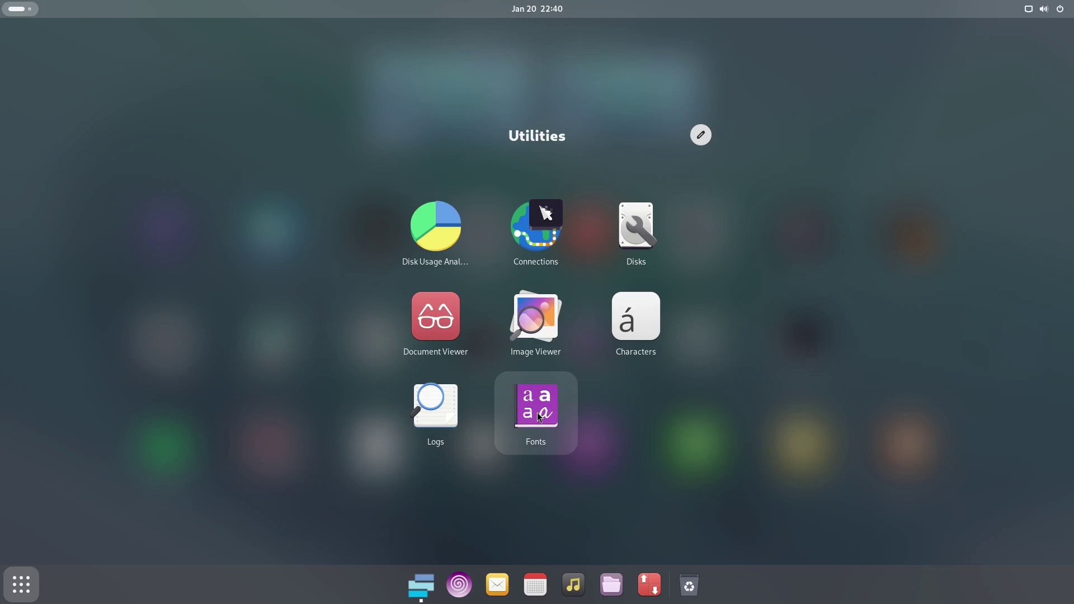
{"action": "left_click", "coordinate": [127, 286]}
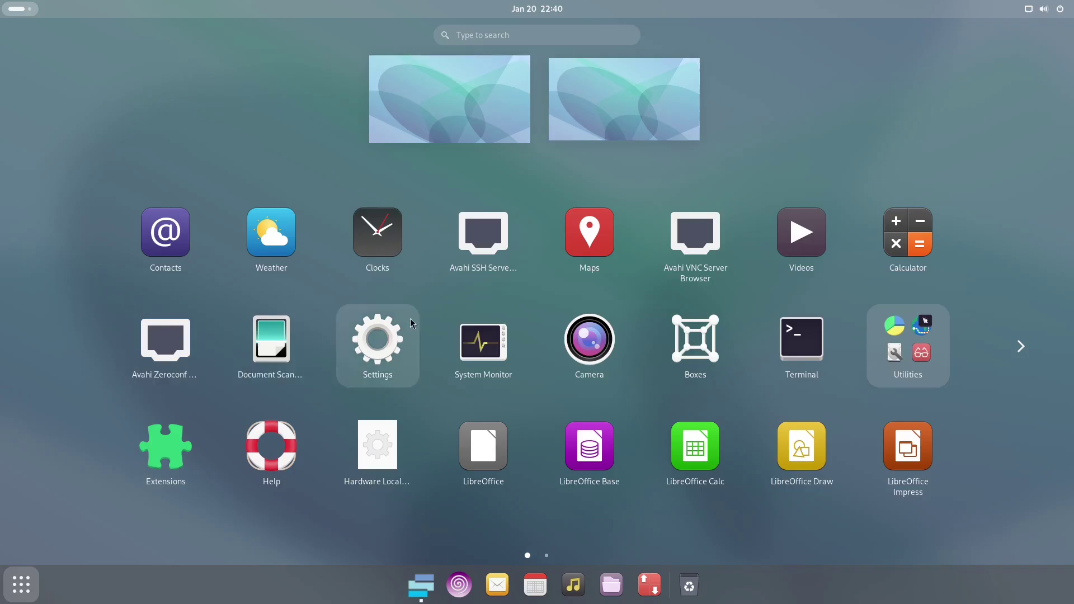
- Launch Settings and open About, showing SDesk with 2.0 GiB memory and 42.9 GB disk
{"action": "left_click", "coordinate": [376, 332]}
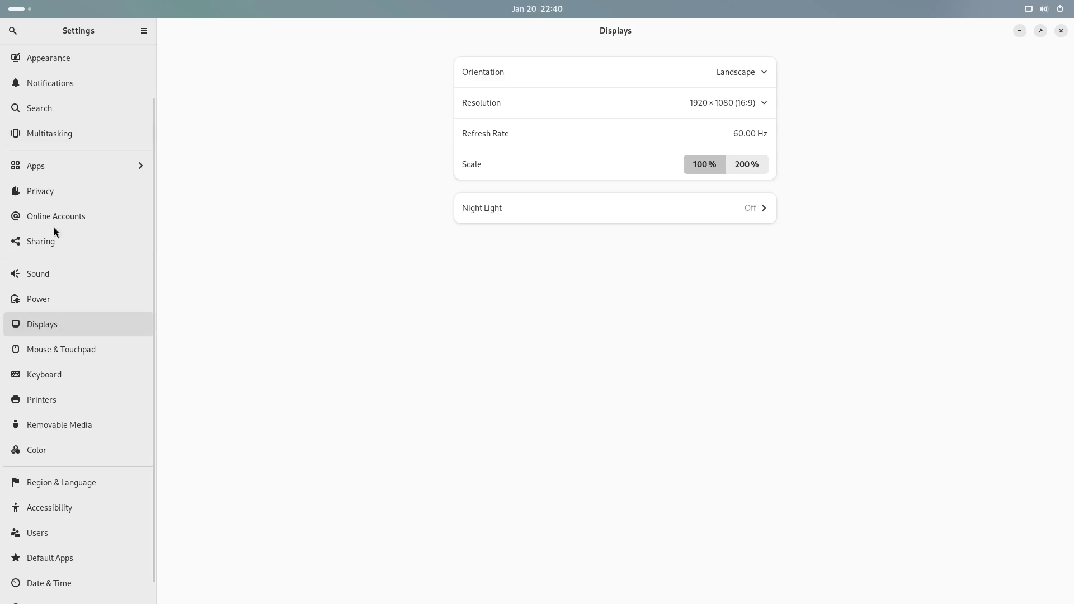
{"action": "scroll", "coordinate": [49, 282], "scroll_direction": "down", "scroll_amount": 1}
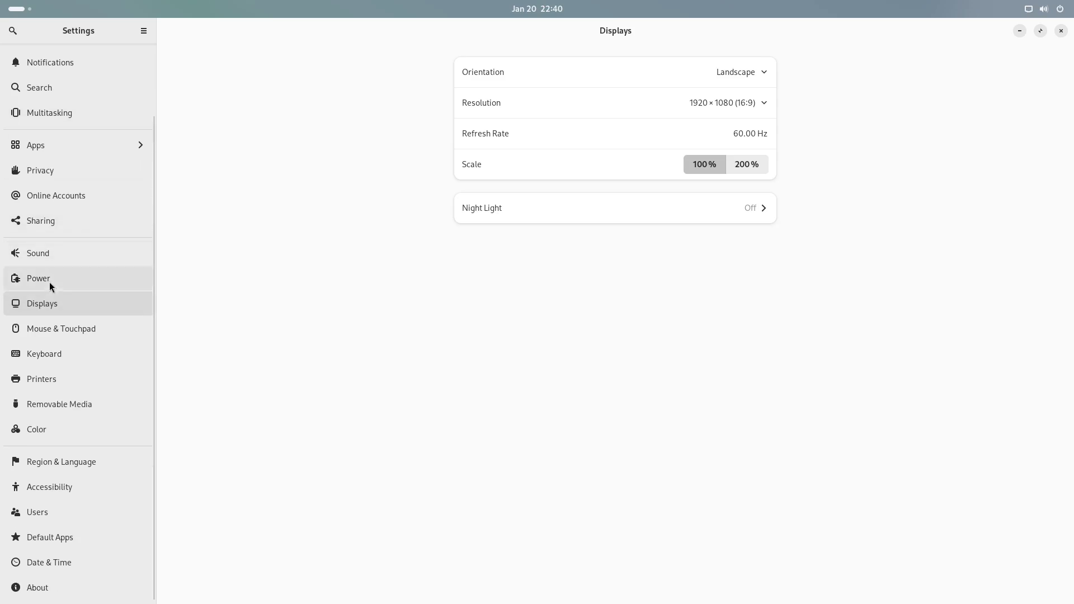
{"action": "left_click", "coordinate": [47, 590]}
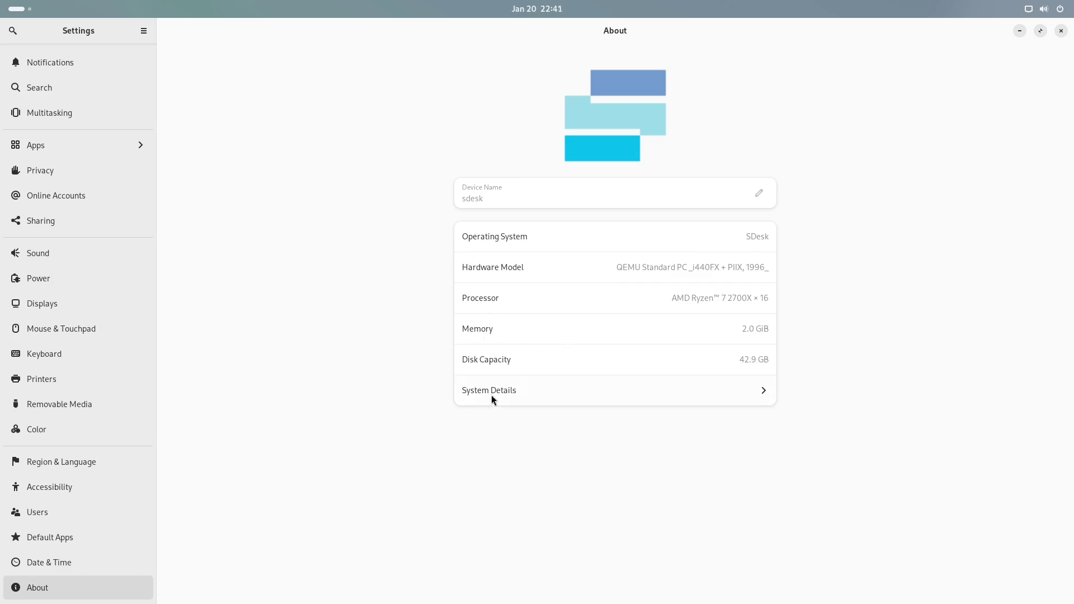
{"action": "left_click", "coordinate": [597, 389]}
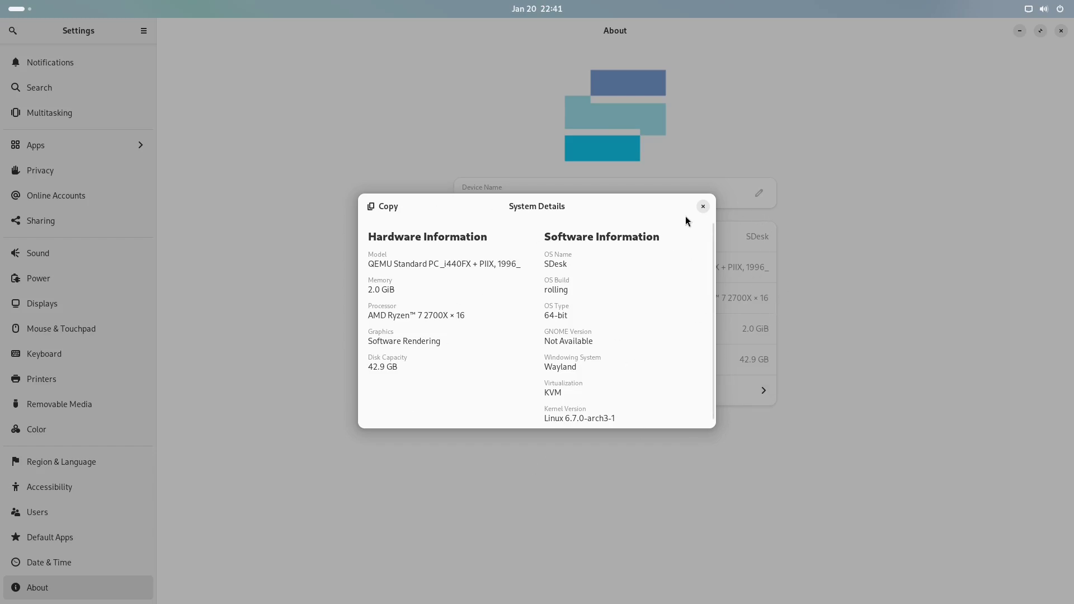
{"action": "left_click", "coordinate": [704, 206]}
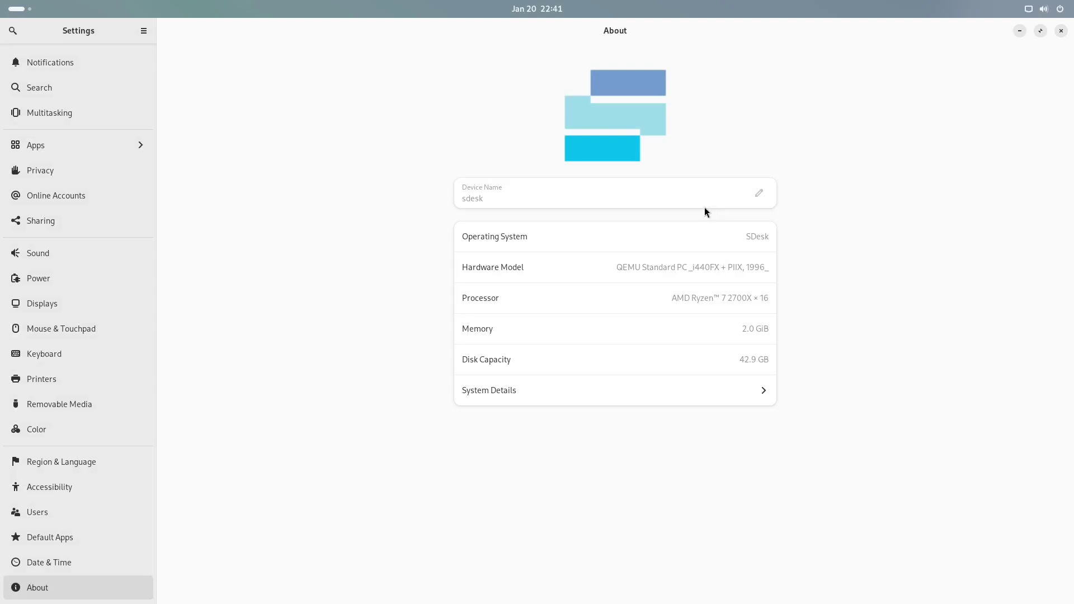
{"action": "left_click", "coordinate": [559, 390]}
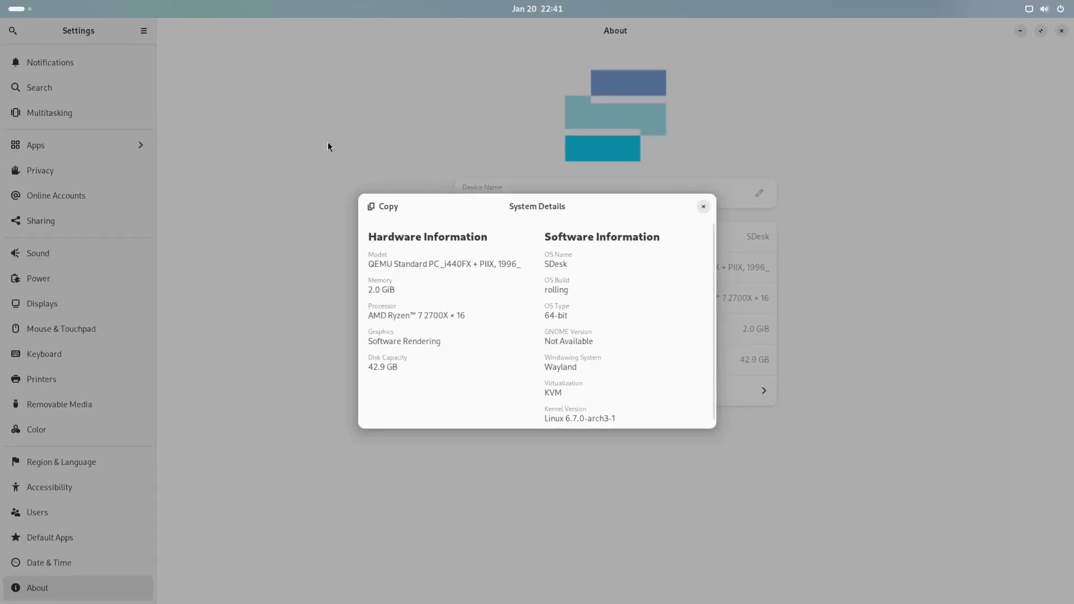
{"action": "left_click", "coordinate": [703, 207]}
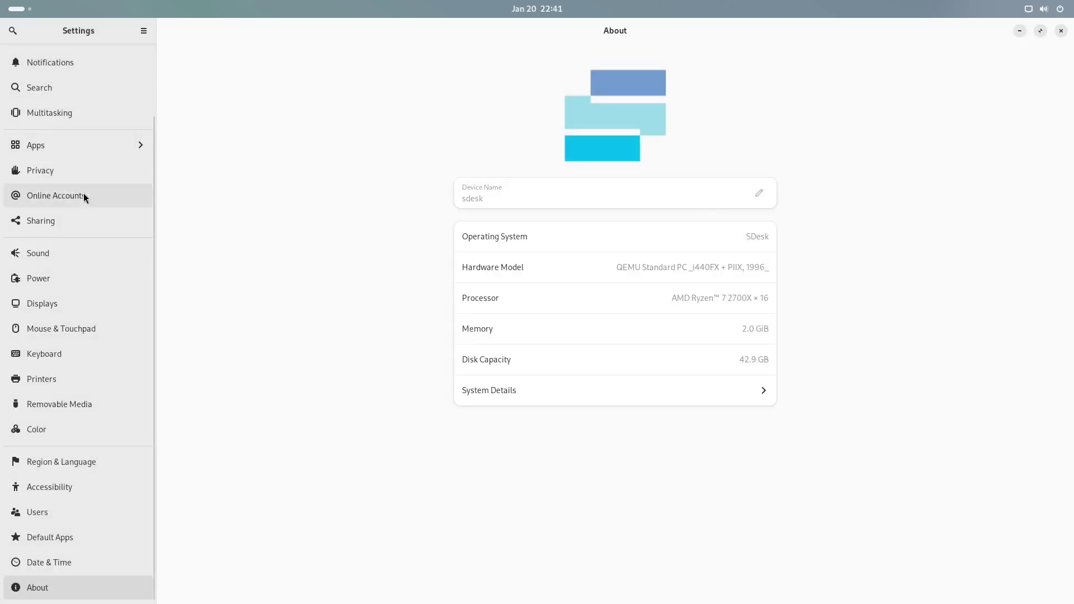
- Review the Appearance style and background options, then close the Settings window
{"action": "scroll", "coordinate": [85, 199], "scroll_direction": "up", "scroll_amount": 3}
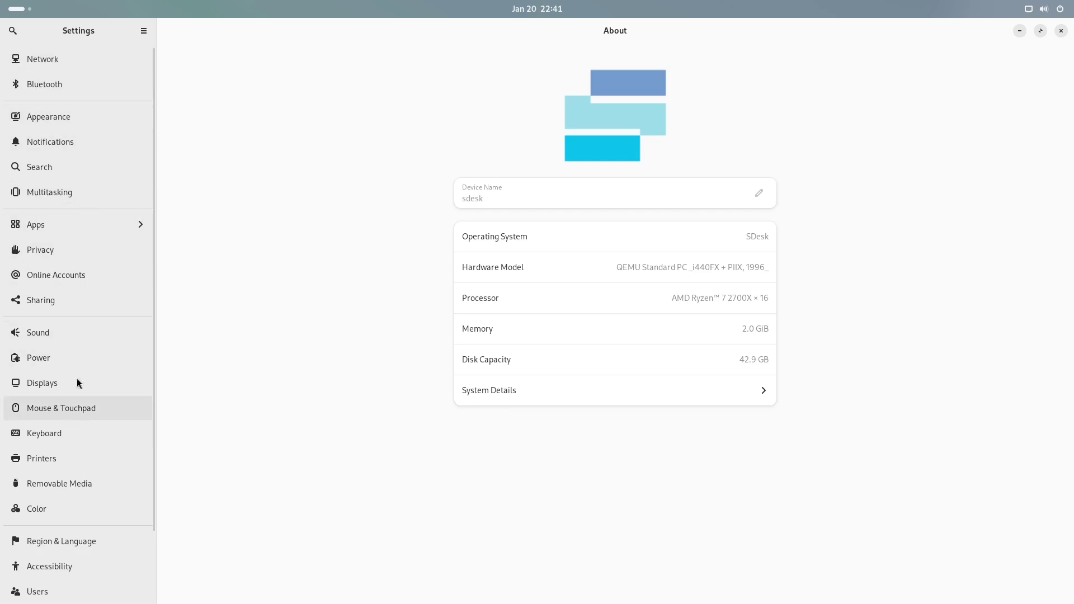
{"action": "scroll", "coordinate": [109, 494], "scroll_direction": "down", "scroll_amount": 3}
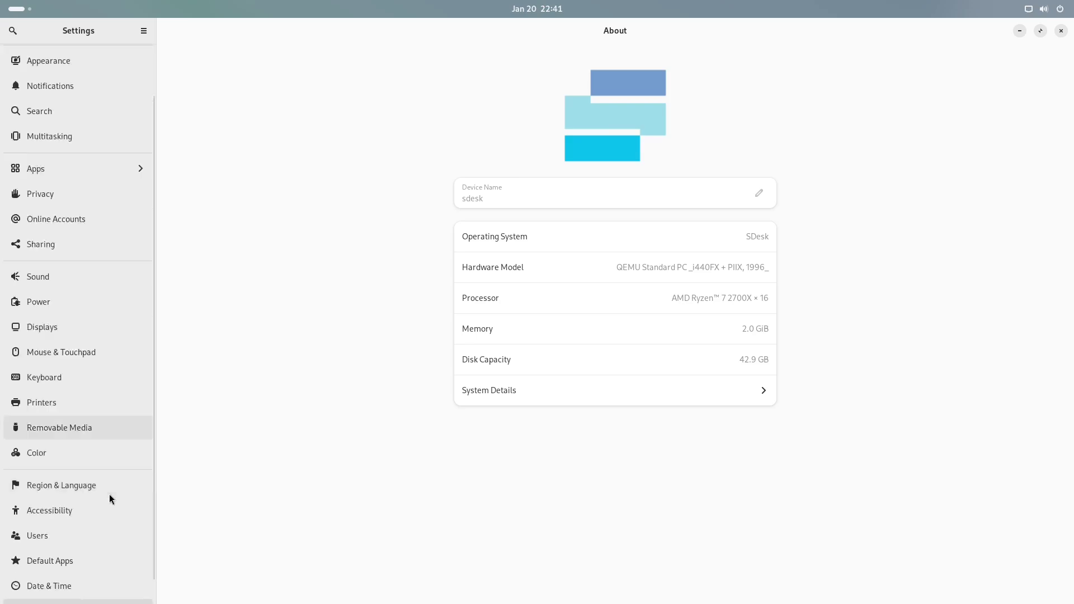
{"action": "scroll", "coordinate": [82, 526], "scroll_direction": "up", "scroll_amount": 3}
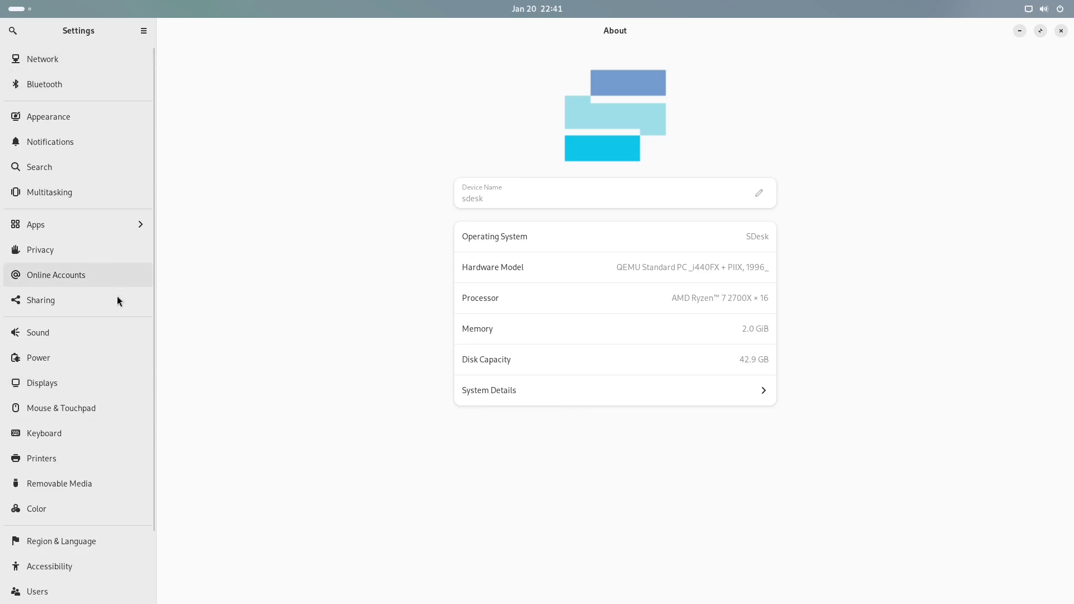
{"action": "left_click", "coordinate": [42, 114]}
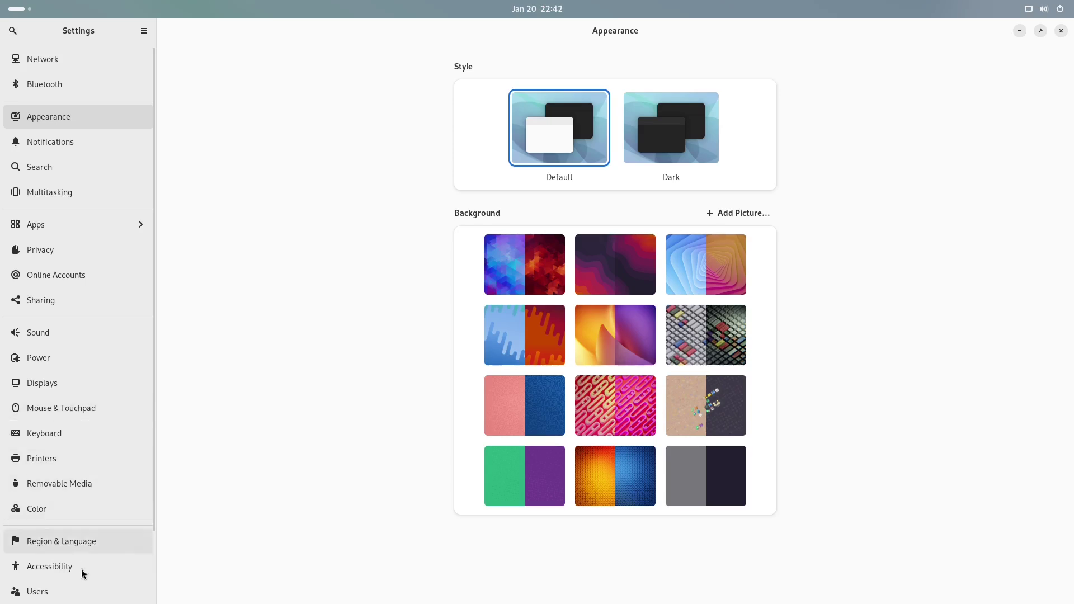
{"action": "scroll", "coordinate": [68, 461], "scroll_direction": "down", "scroll_amount": 3}
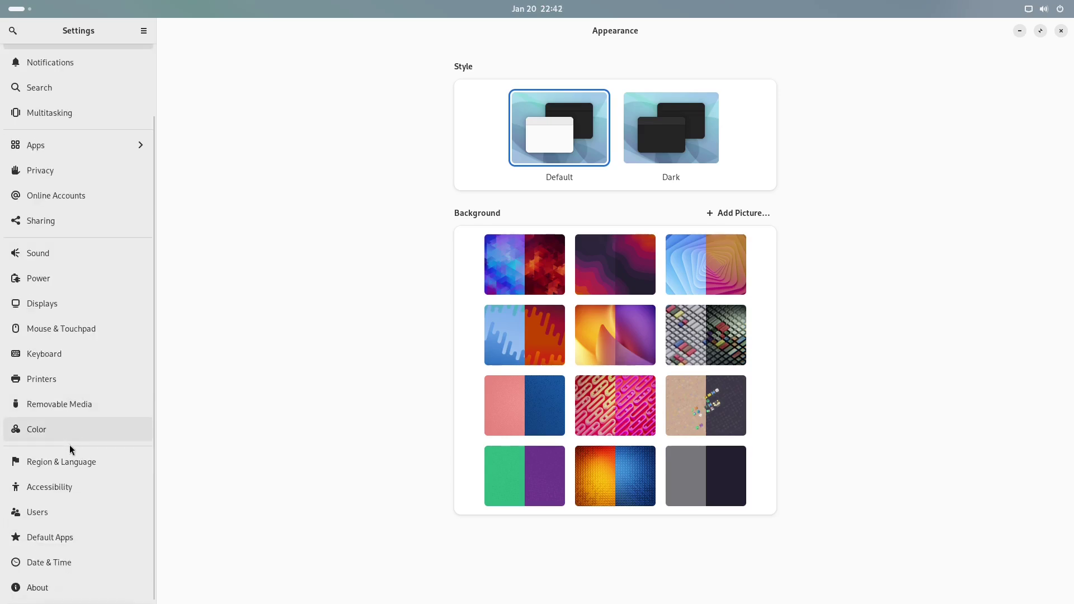
{"action": "scroll", "coordinate": [68, 454], "scroll_direction": "up", "scroll_amount": 2}
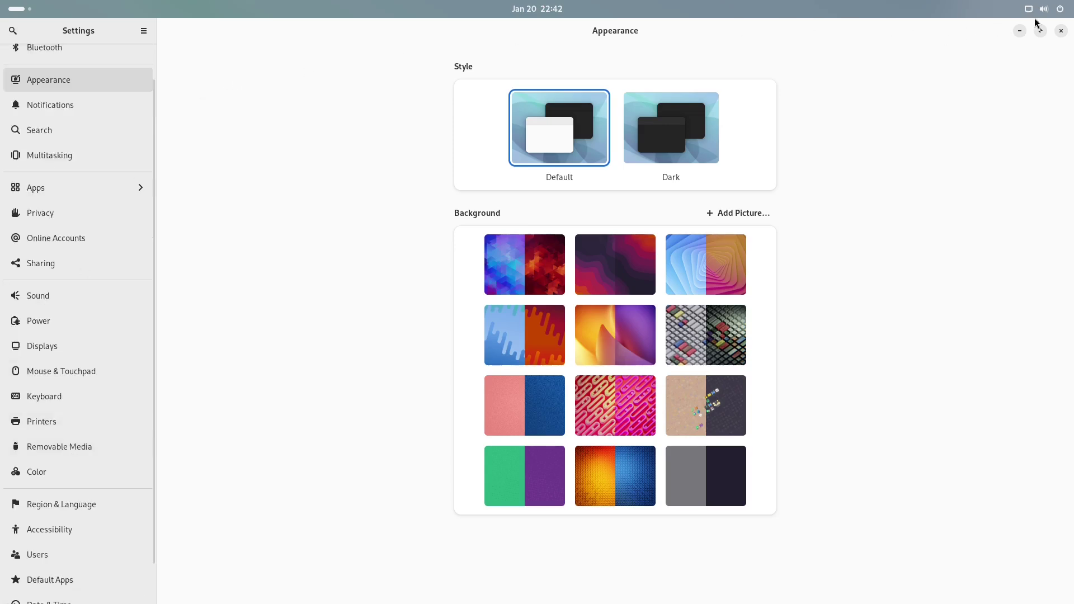
{"action": "left_click", "coordinate": [1063, 32]}
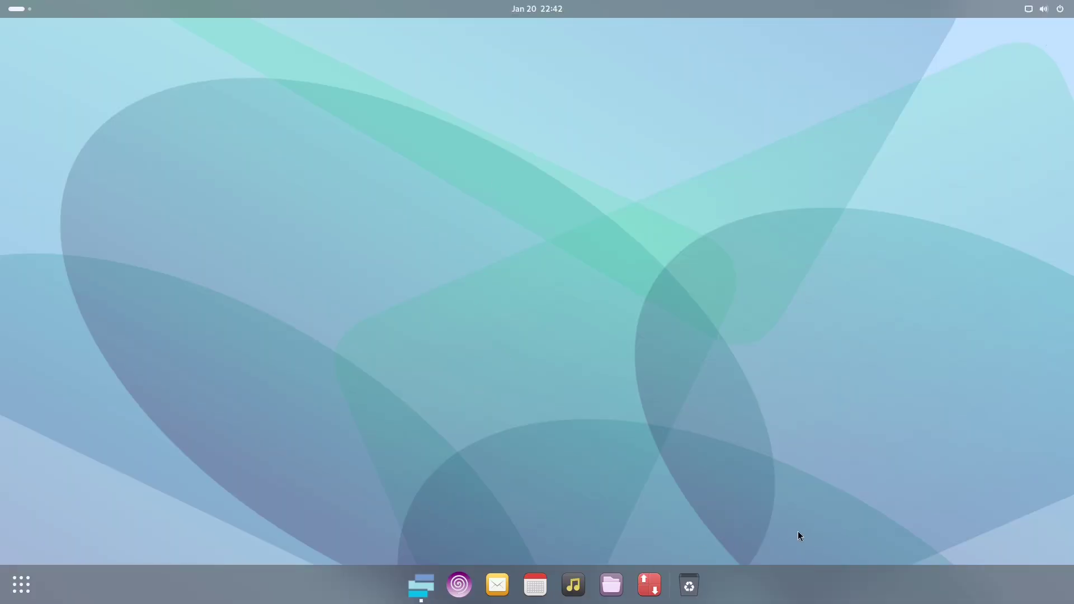
- Launch Octopi from the dock, which reports the Pacman database is missing
{"action": "left_click", "coordinate": [649, 579]}
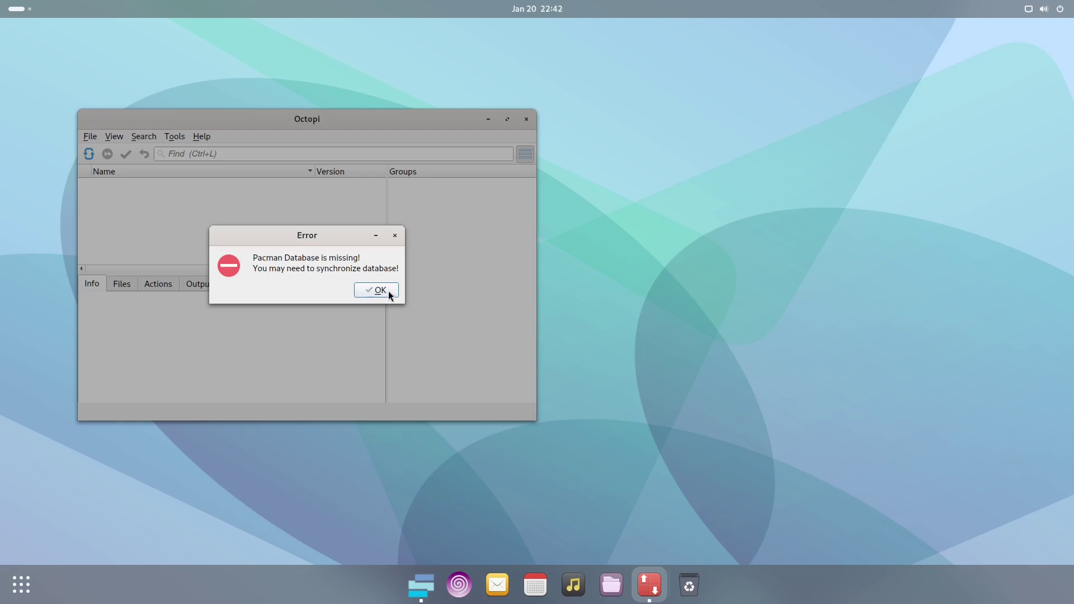
- Dismiss the Octopi error and run 'sudo pacman -Sy' in a new Terminal
{"action": "left_click", "coordinate": [372, 290]}
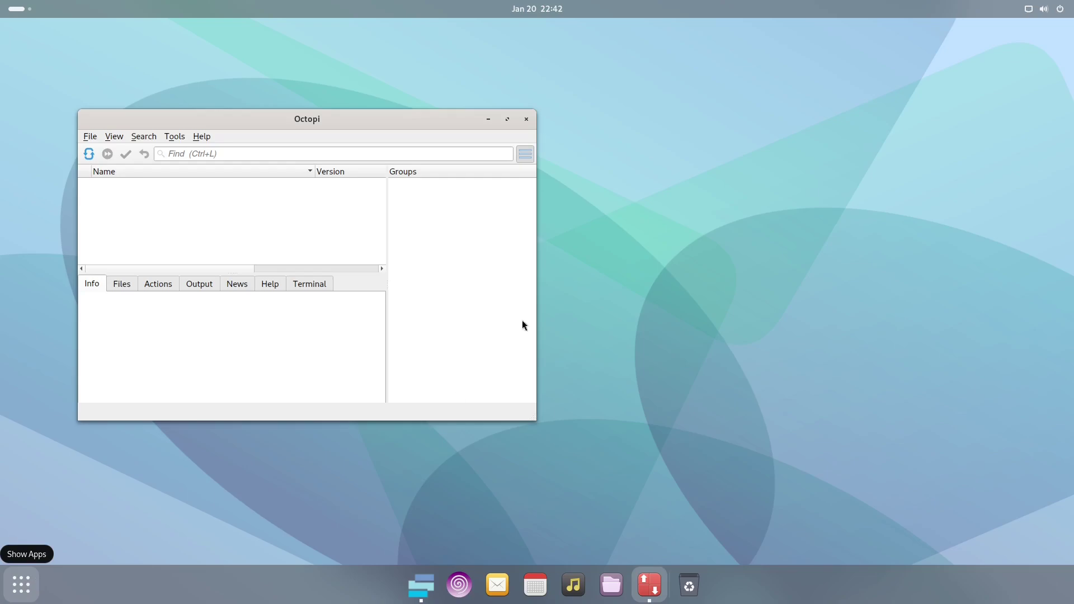
{"action": "key", "text": "super+a"}
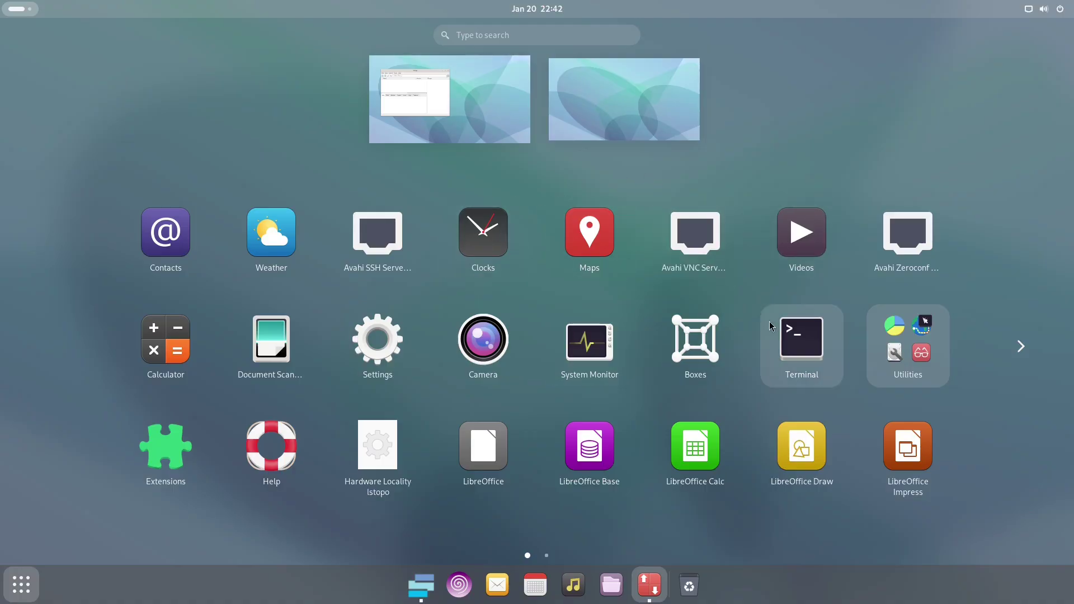
{"action": "left_click", "coordinate": [807, 335]}
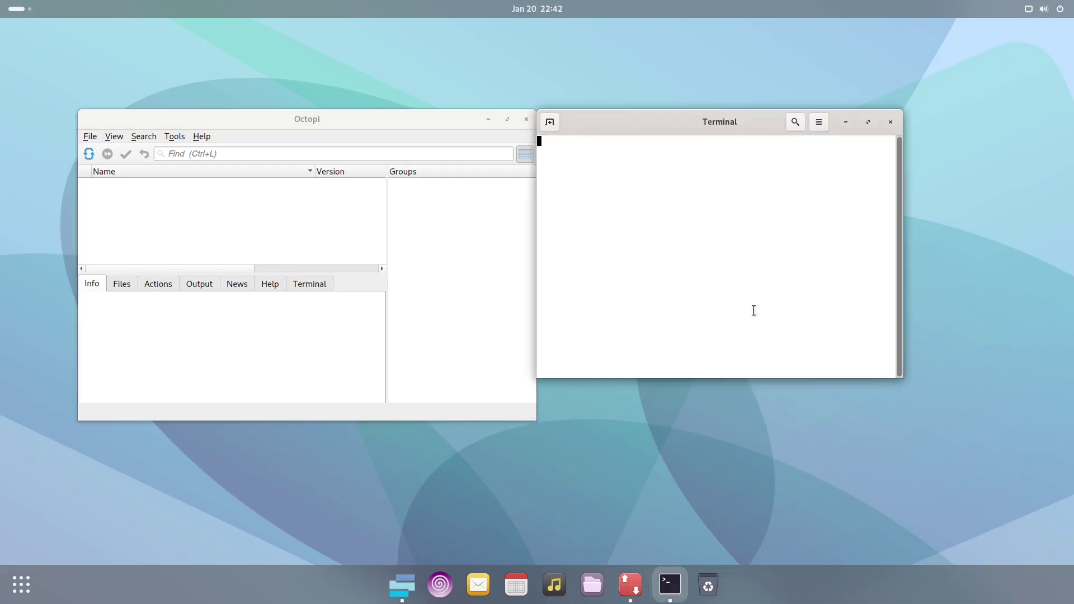
{"action": "type", "text": "sudo pacman "}
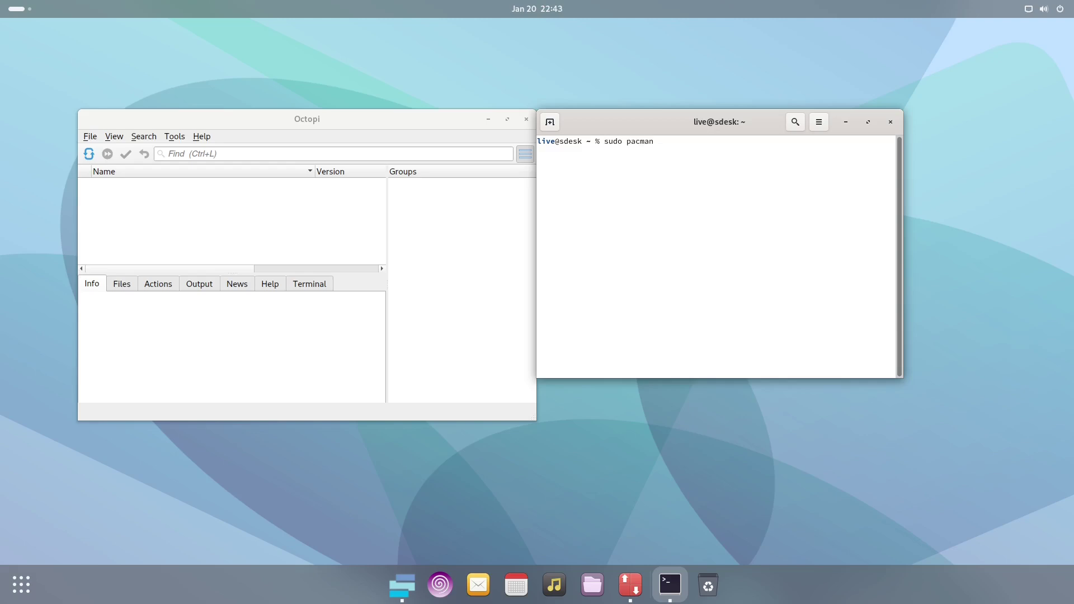
{"action": "type", "text": "-Sy"}
{"action": "key", "text": "Return"}
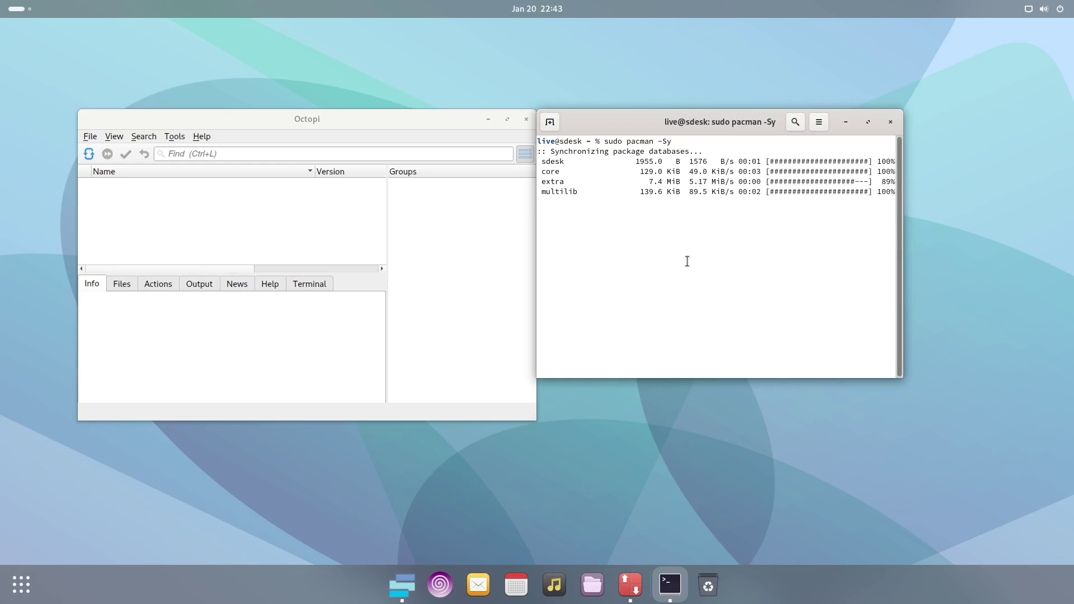
- Close Terminal, maximize Octopi and try searching 'htop', then quit and relaunch Octopi
{"action": "left_click", "coordinate": [890, 122]}
{"action": "left_click", "coordinate": [506, 120]}
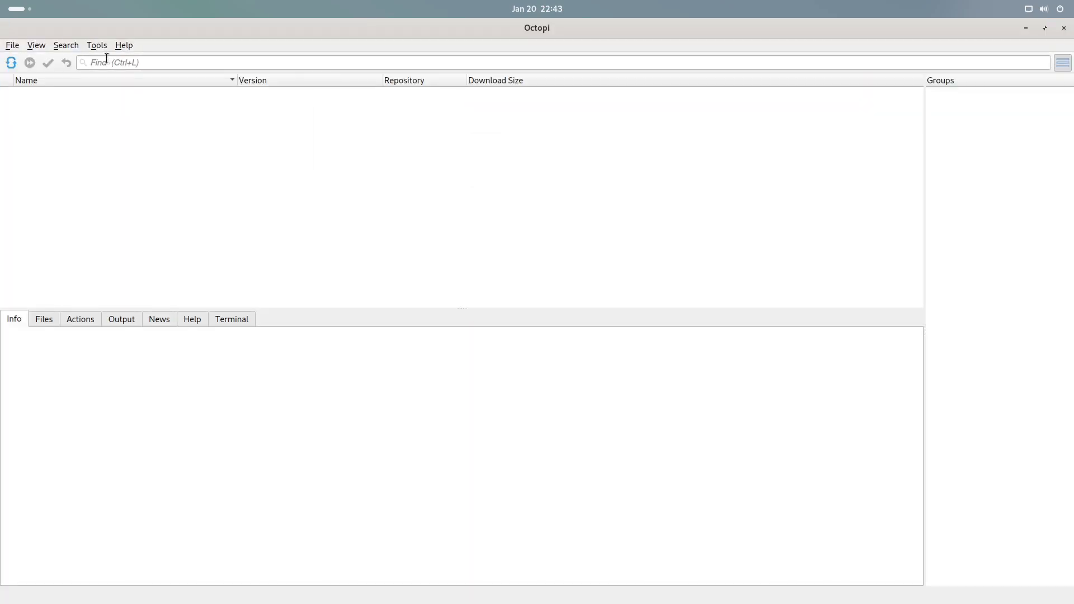
{"action": "left_click", "coordinate": [137, 62]}
{"action": "type", "text": "h"}
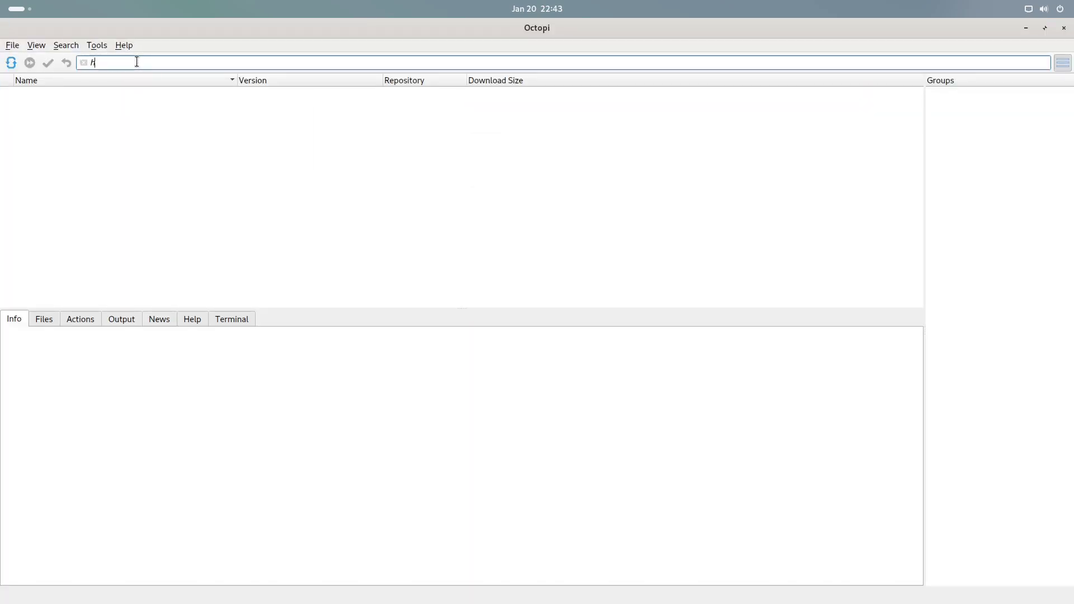
{"action": "type", "text": "top"}
{"action": "left_click", "coordinate": [1065, 28]}
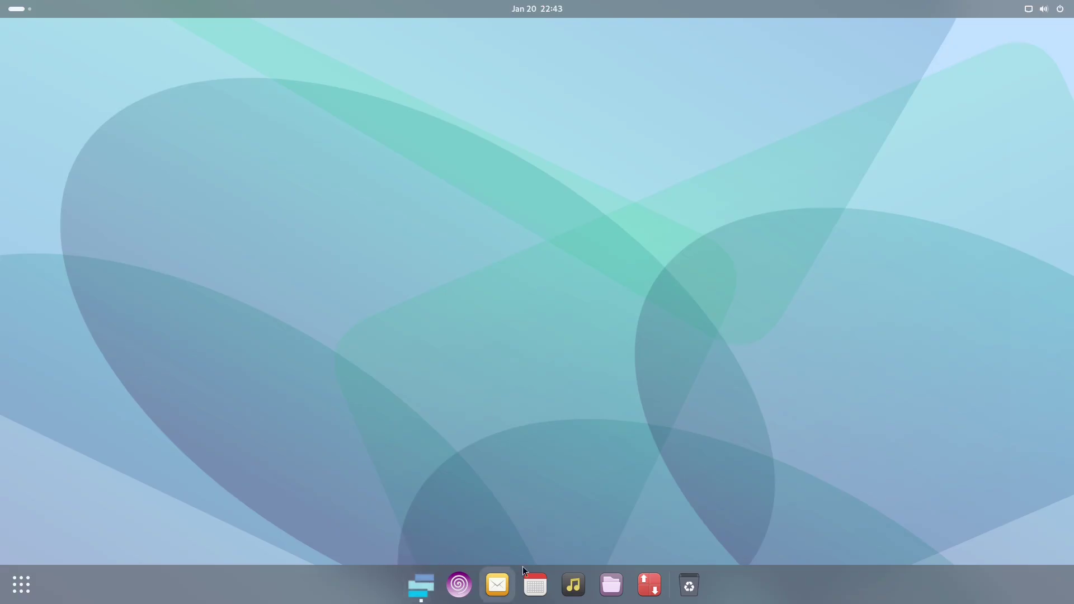
{"action": "left_click", "coordinate": [652, 584]}
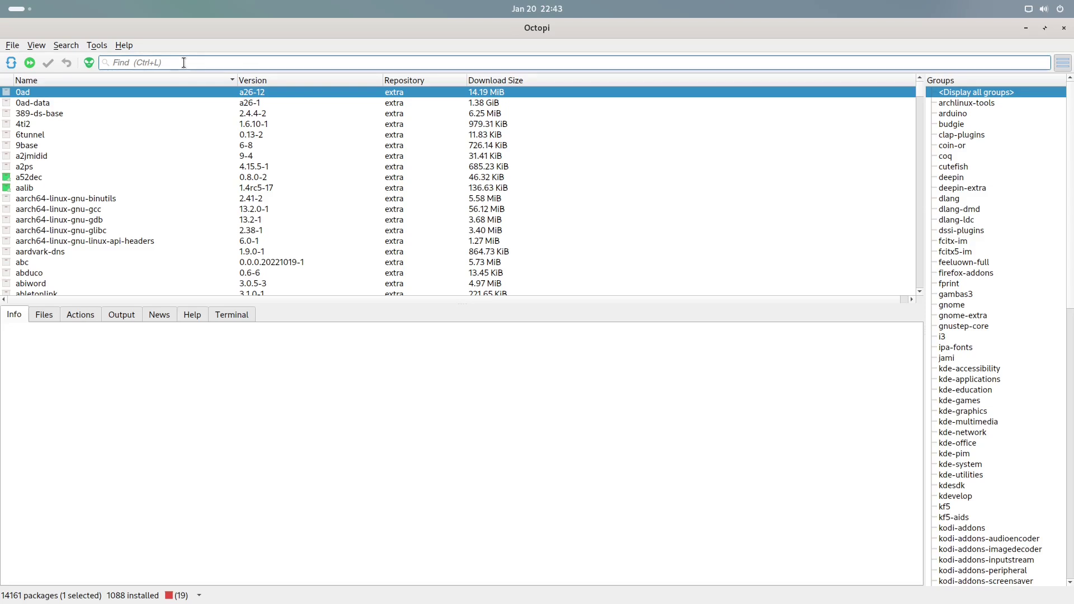
- Search 'htop' and install htop 3.3.0-1 without optional dependencies, confirming the commit
{"action": "left_click", "coordinate": [184, 63]}
{"action": "type", "text": "htop"}
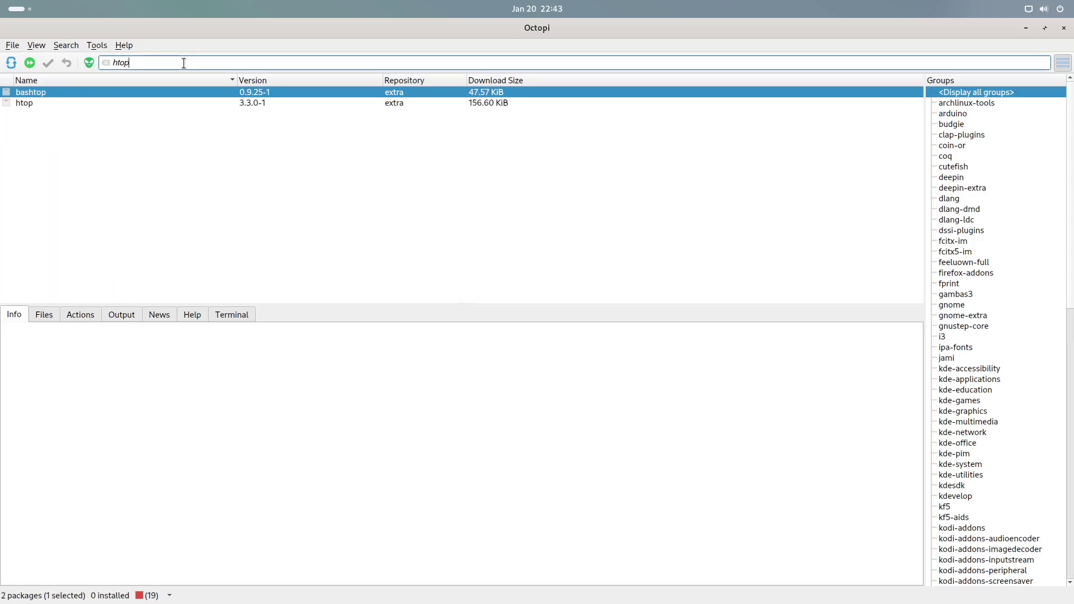
{"action": "left_click", "coordinate": [19, 105]}
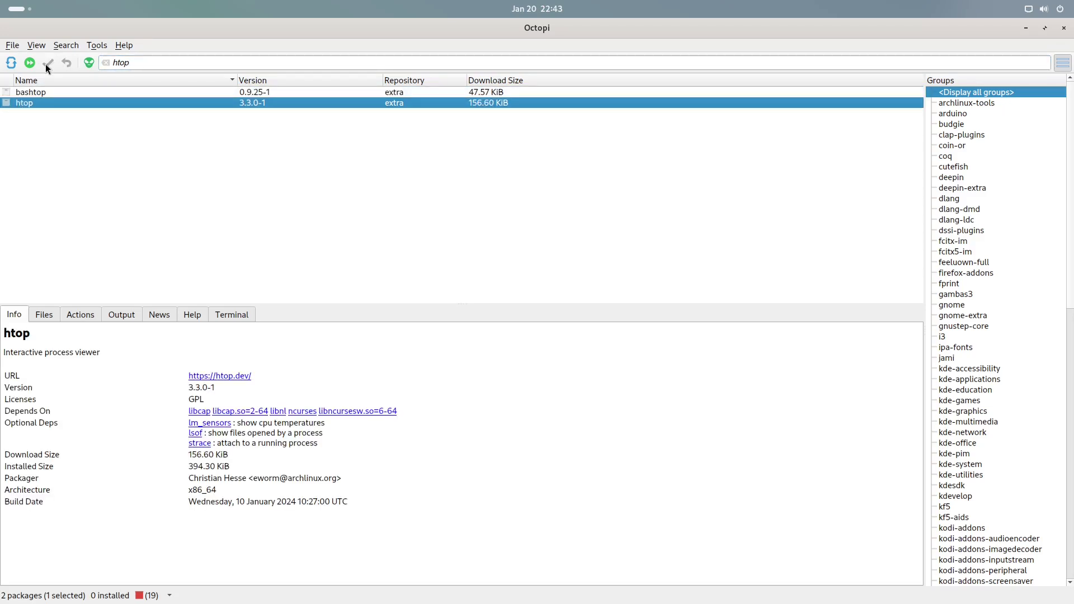
{"action": "right_click", "coordinate": [28, 104]}
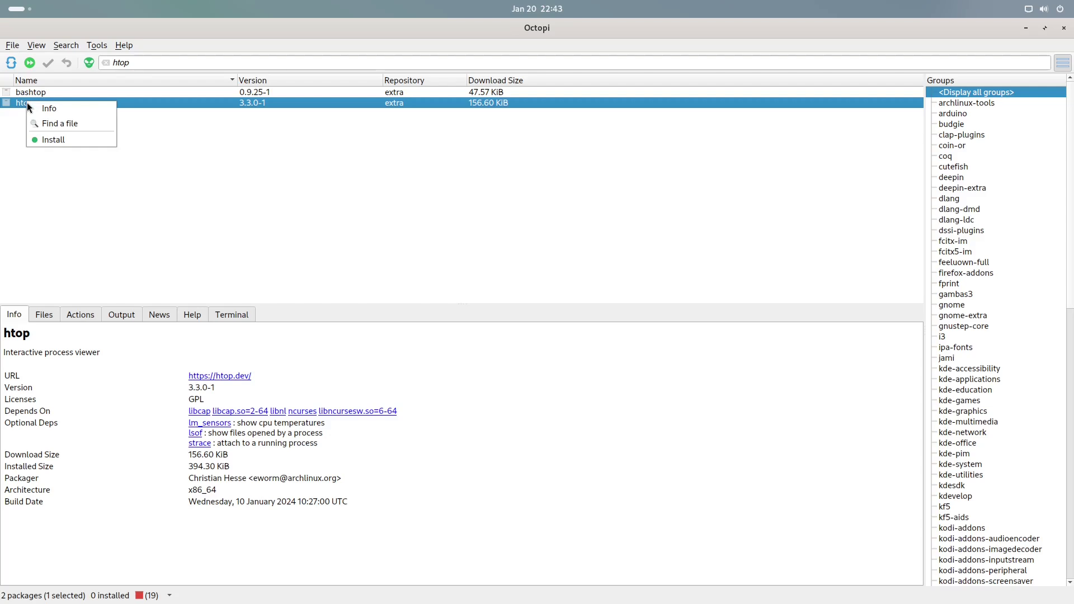
{"action": "left_click", "coordinate": [60, 141]}
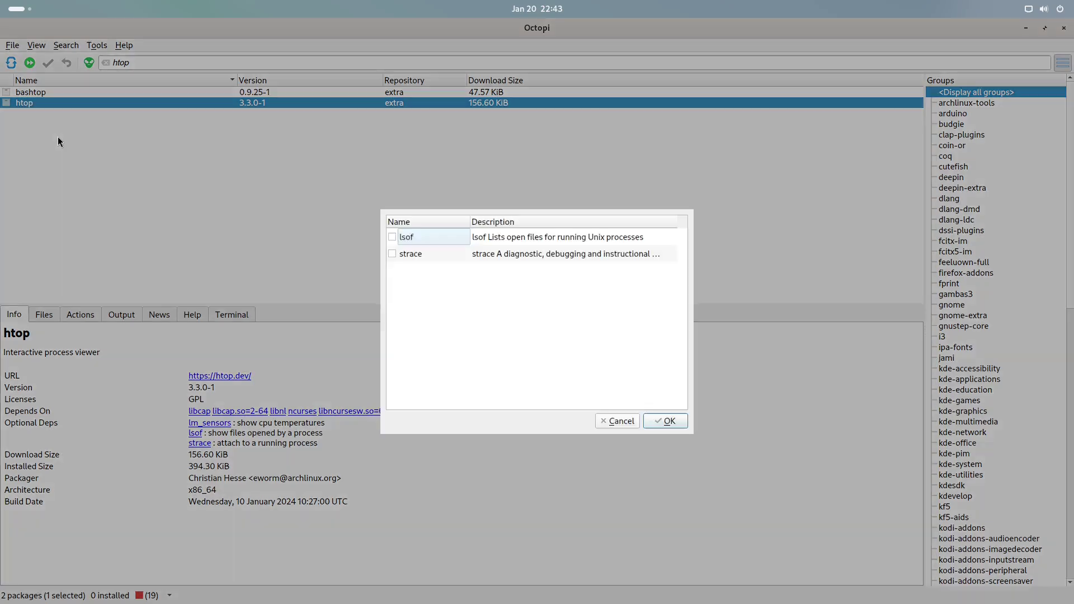
{"action": "left_click", "coordinate": [665, 421]}
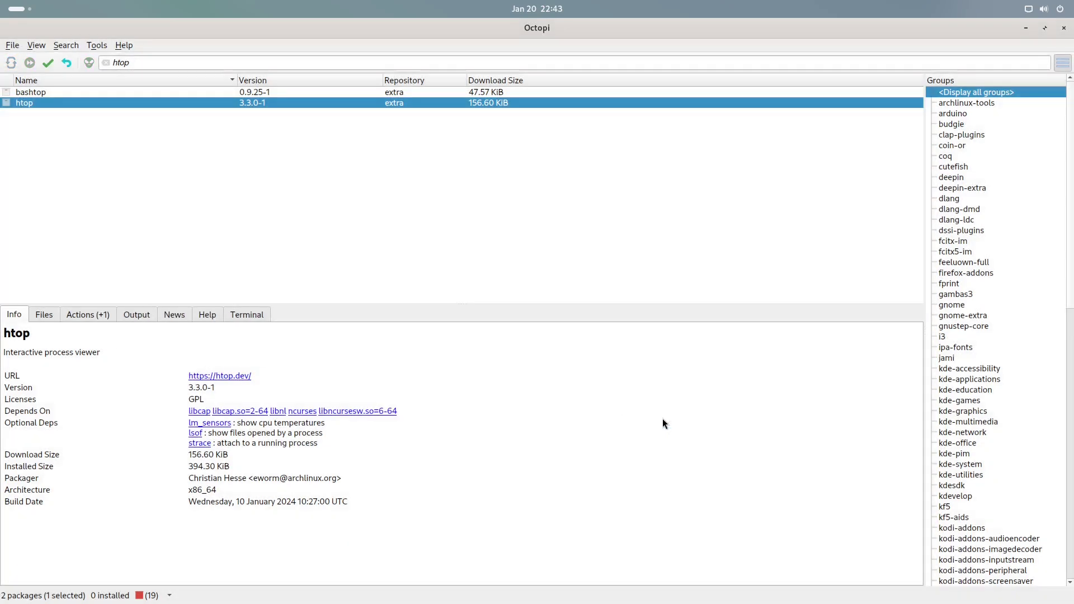
{"action": "left_click", "coordinate": [47, 63]}
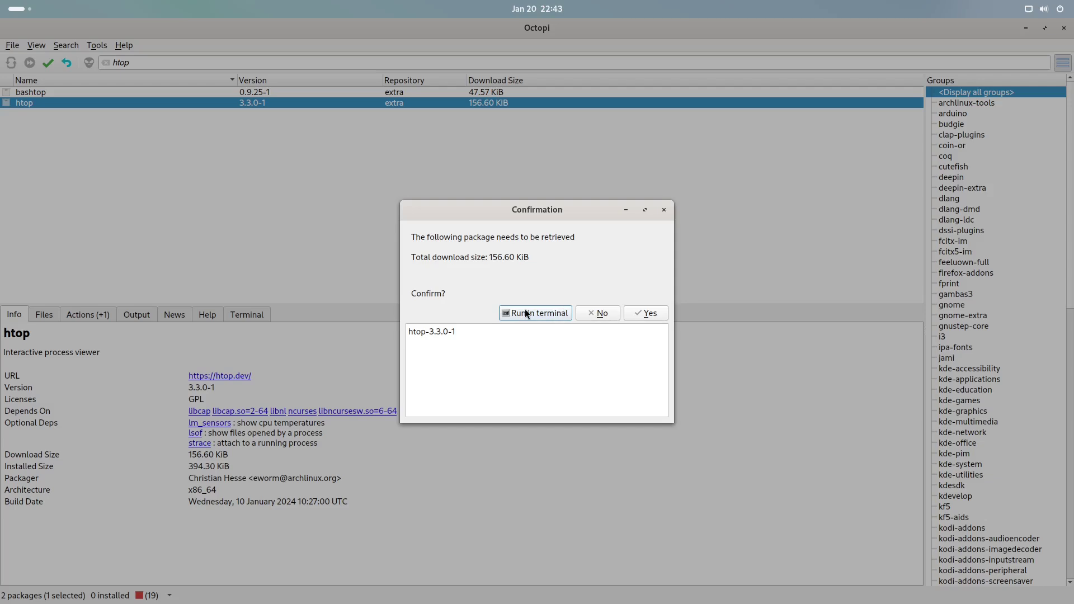
{"action": "left_click", "coordinate": [649, 318]}
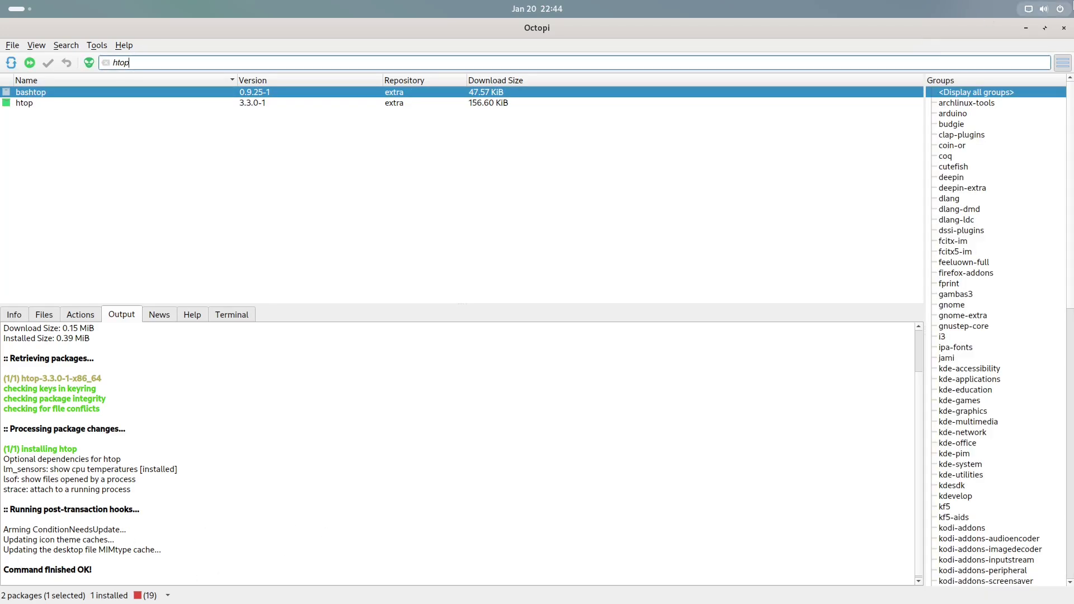
- Close Octopi, open a new Terminal from the app overview and enlarge its text with Ctrl++
{"action": "left_click", "coordinate": [1065, 29]}
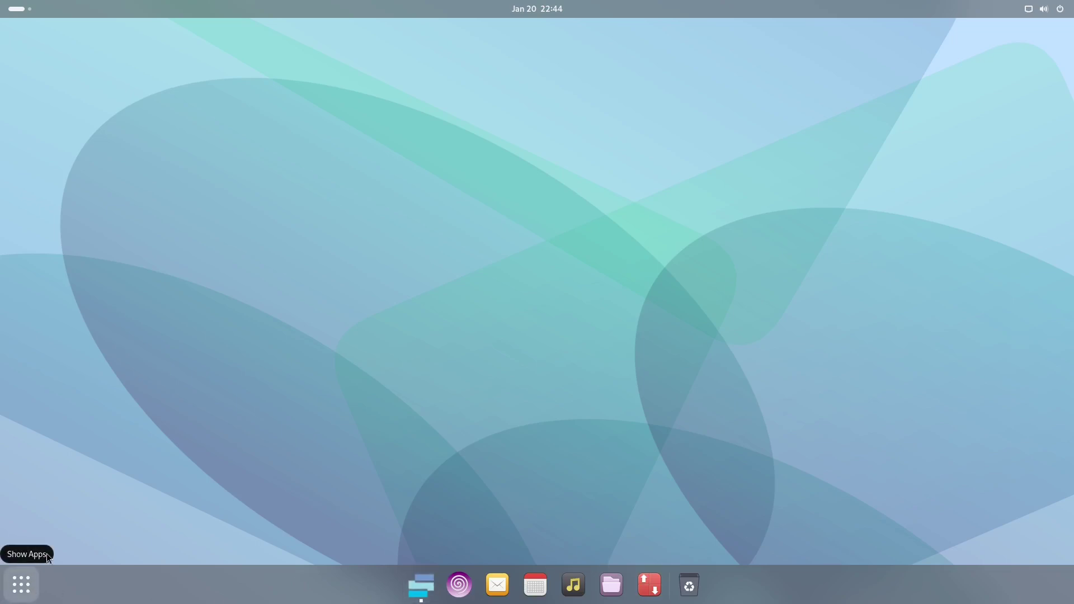
{"action": "left_click", "coordinate": [30, 588]}
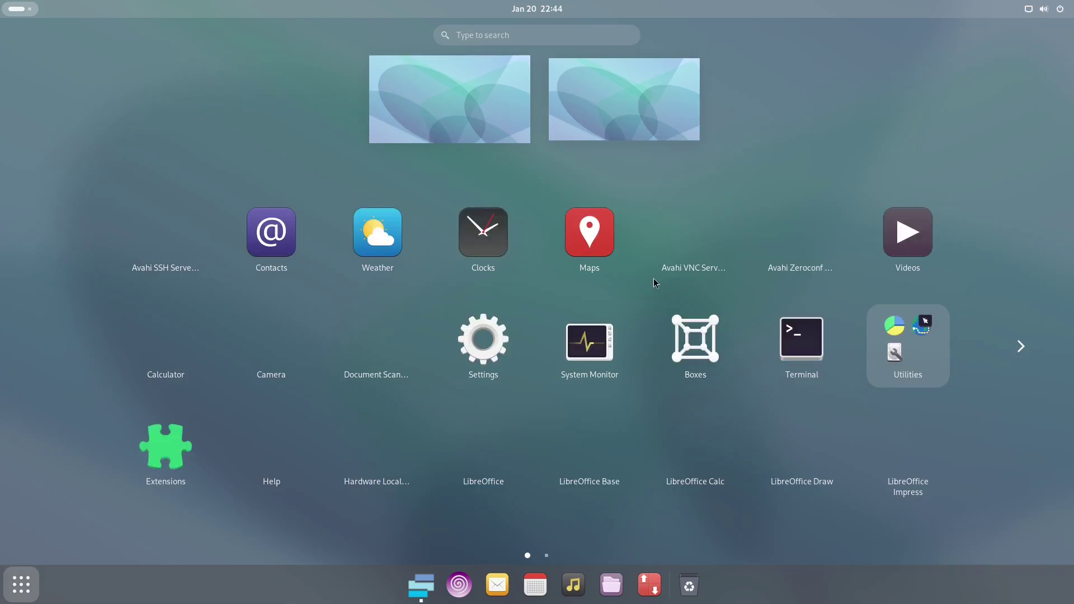
{"action": "left_click", "coordinate": [801, 335]}
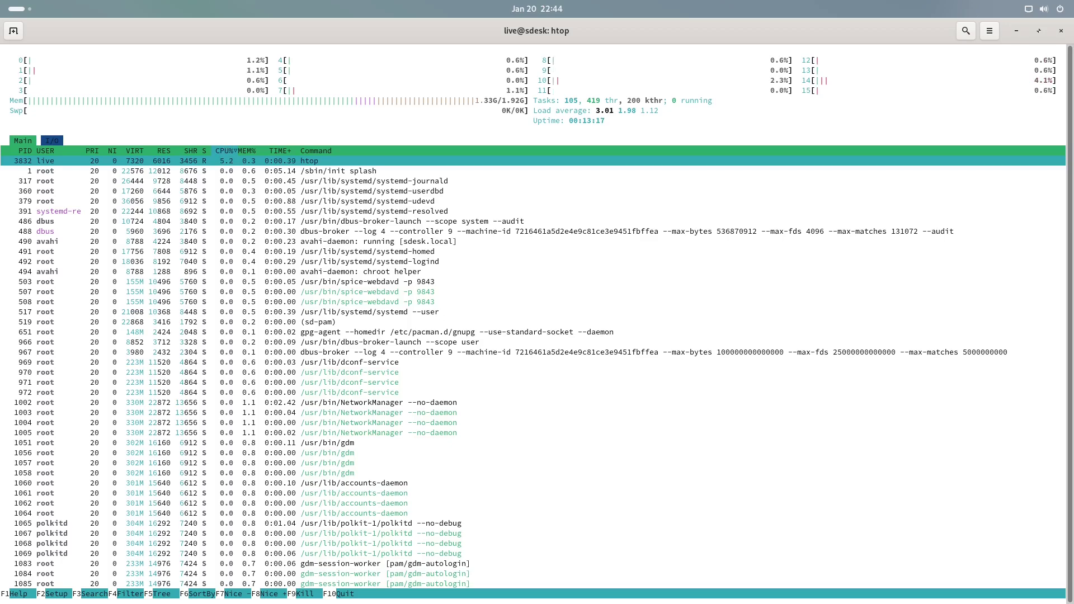
{"action": "key", "text": "ctrl+plus"}
{"action": "key", "text": "ctrl+plus"}
{"action": "key", "text": "ctrl+plus"}
{"action": "key", "text": "ctrl+plus"}
{"action": "key", "text": "ctrl+plus"}
{"action": "key", "text": "ctrl+plus"}
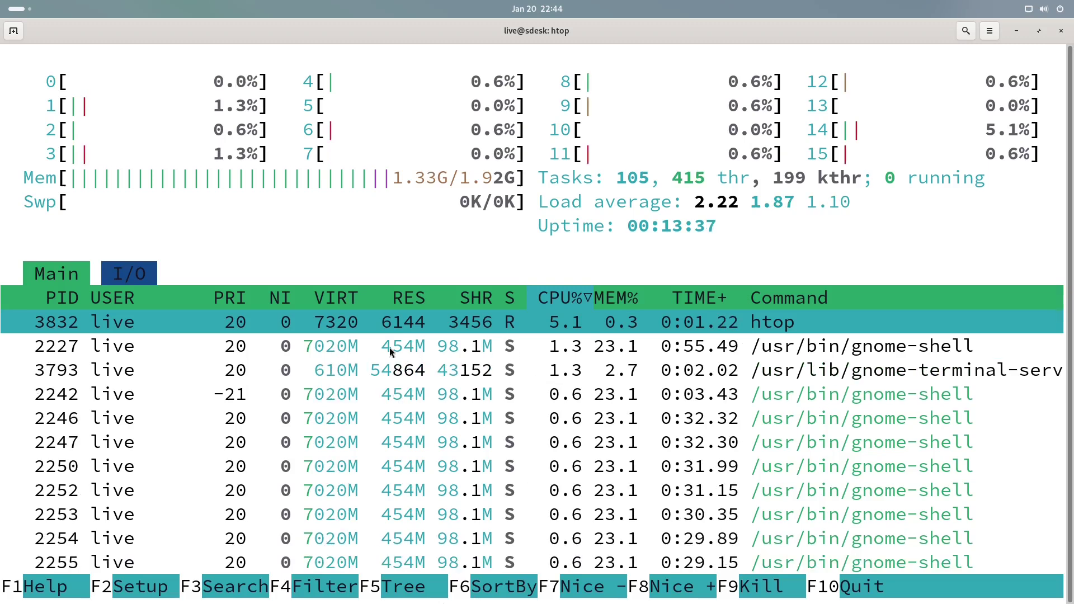
- Close the GNOME Terminal window and confirm ending the running htop process
{"action": "left_click", "coordinate": [1061, 31]}
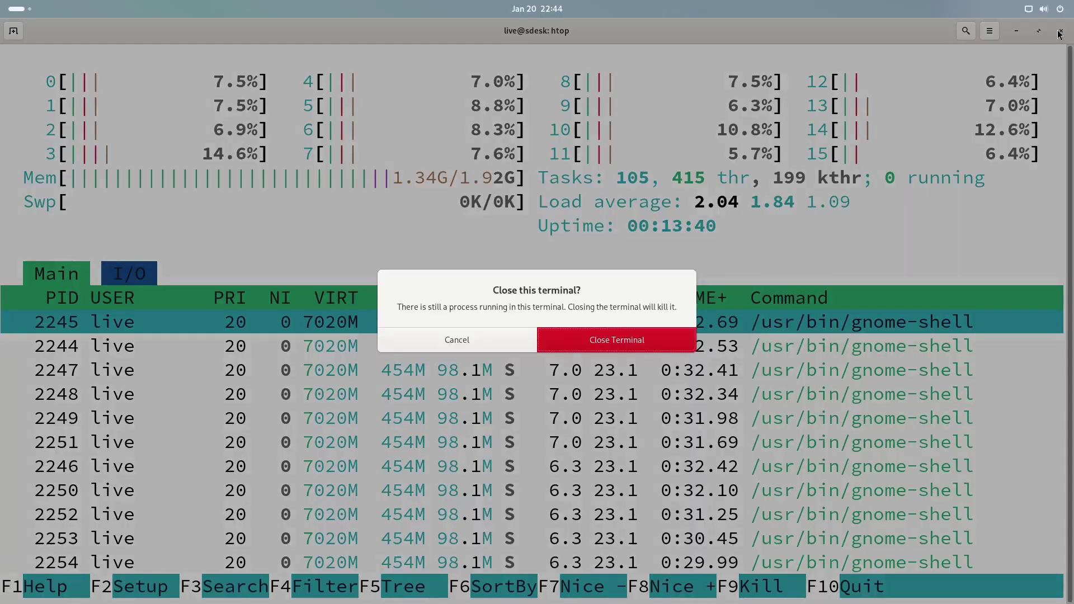
{"action": "left_click", "coordinate": [611, 340]}
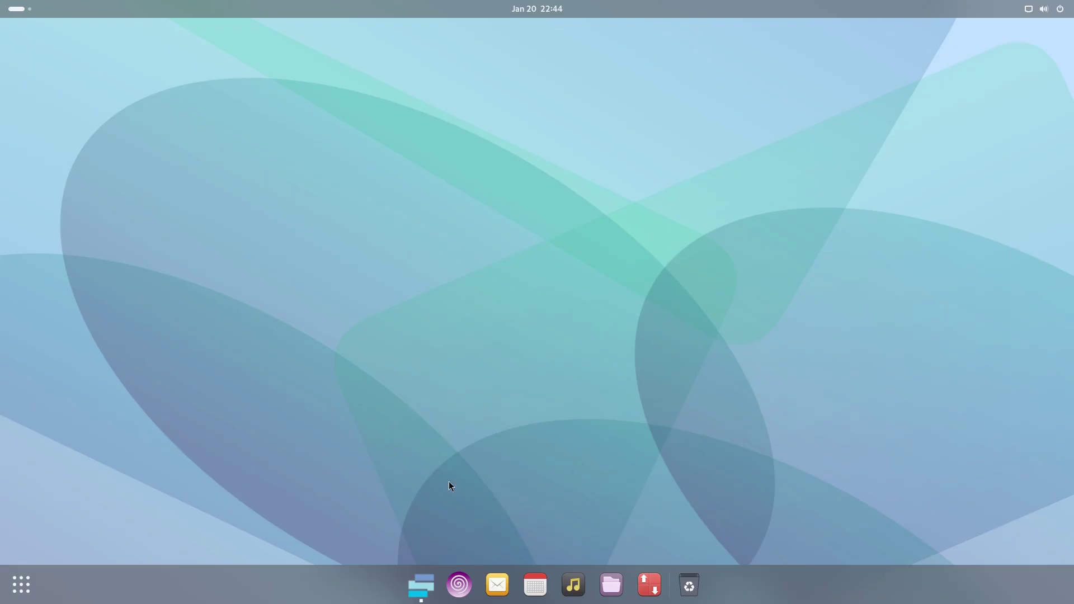